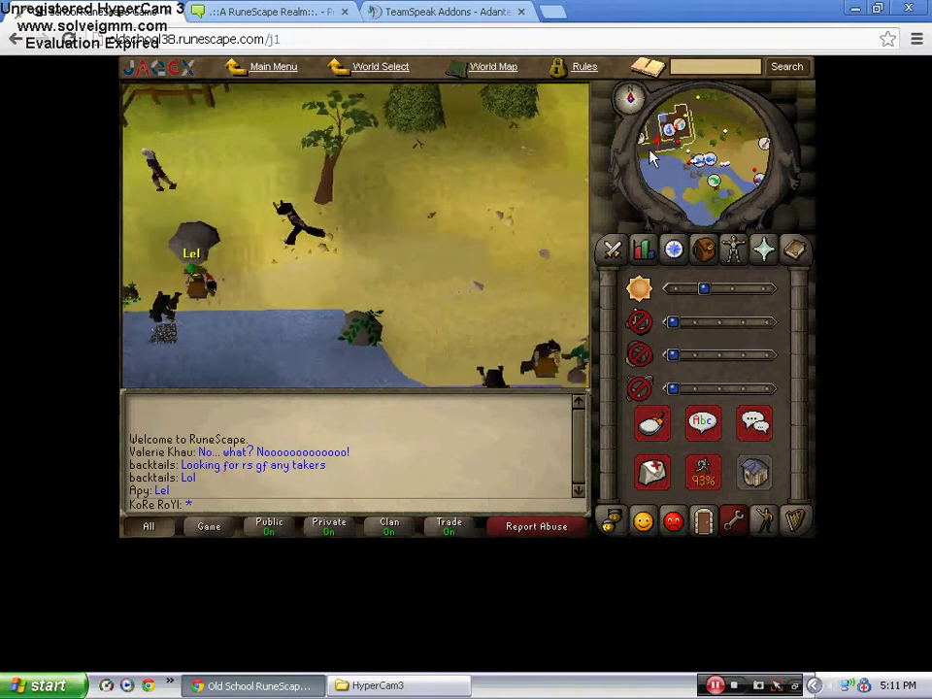
Show the character's inventory and walk the character west to the bank building.
{"action": "left_click", "coordinate": [703, 251]}
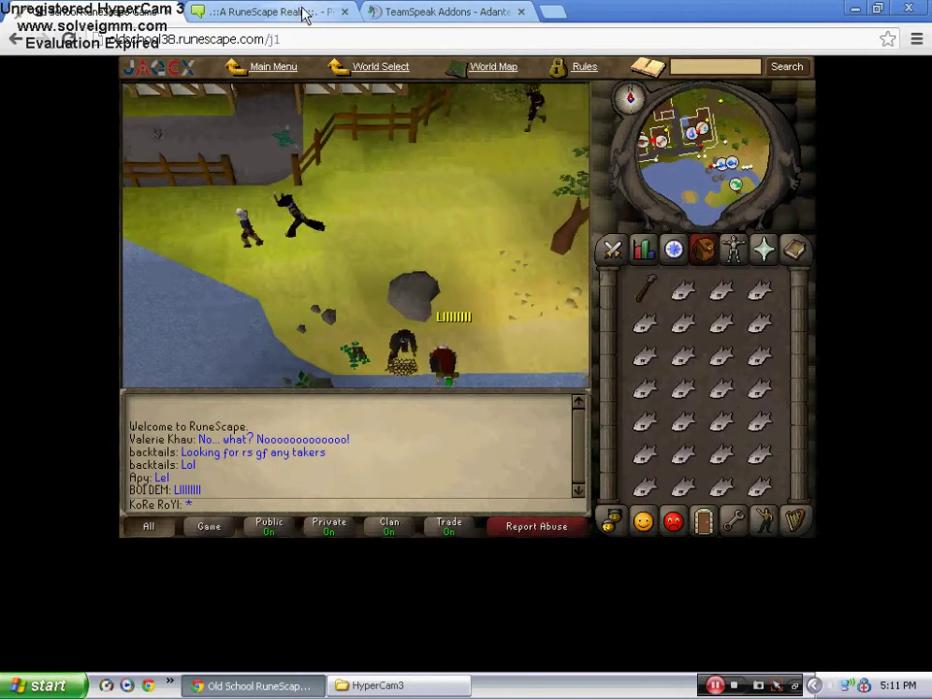
{"action": "left_click", "coordinate": [644, 175]}
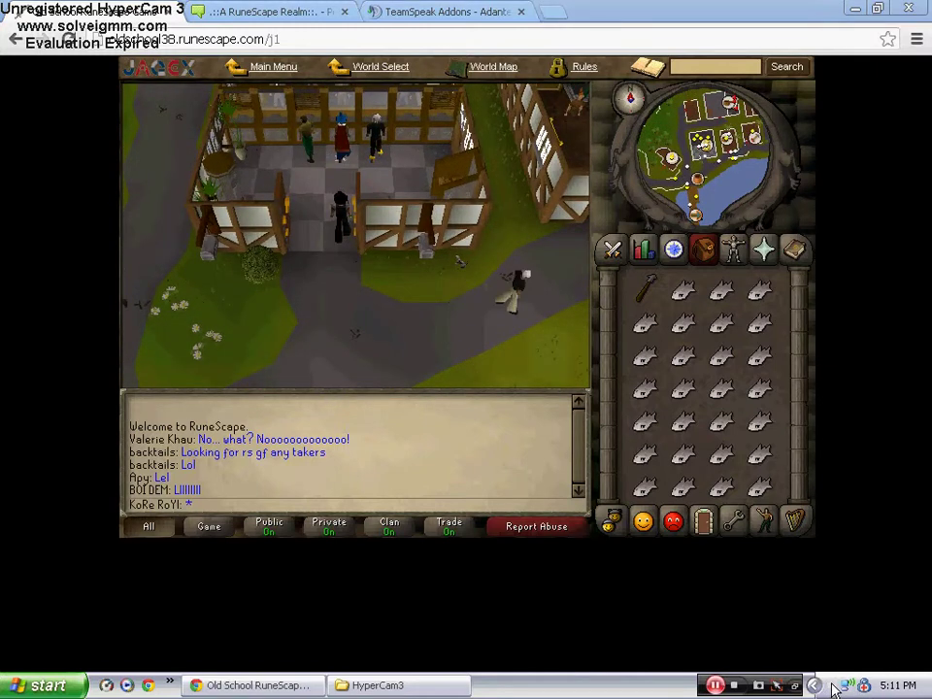
Switch to TeamSpeak 3 and mute both the speakers and the microphone.
{"action": "left_click", "coordinate": [832, 685]}
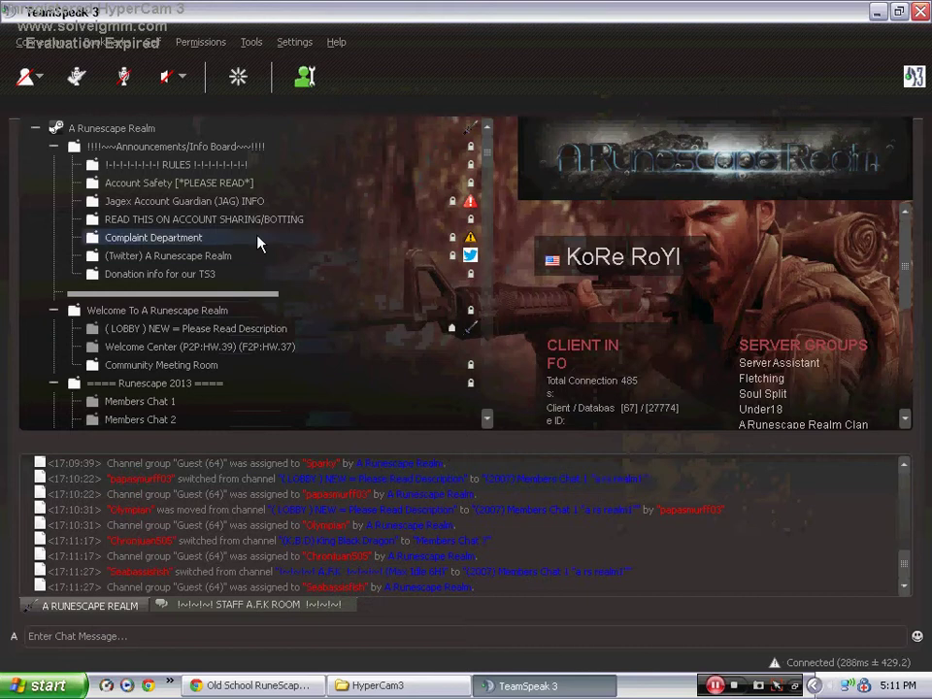
{"action": "scroll", "coordinate": [258, 244], "scroll_direction": "down", "scroll_amount": 6}
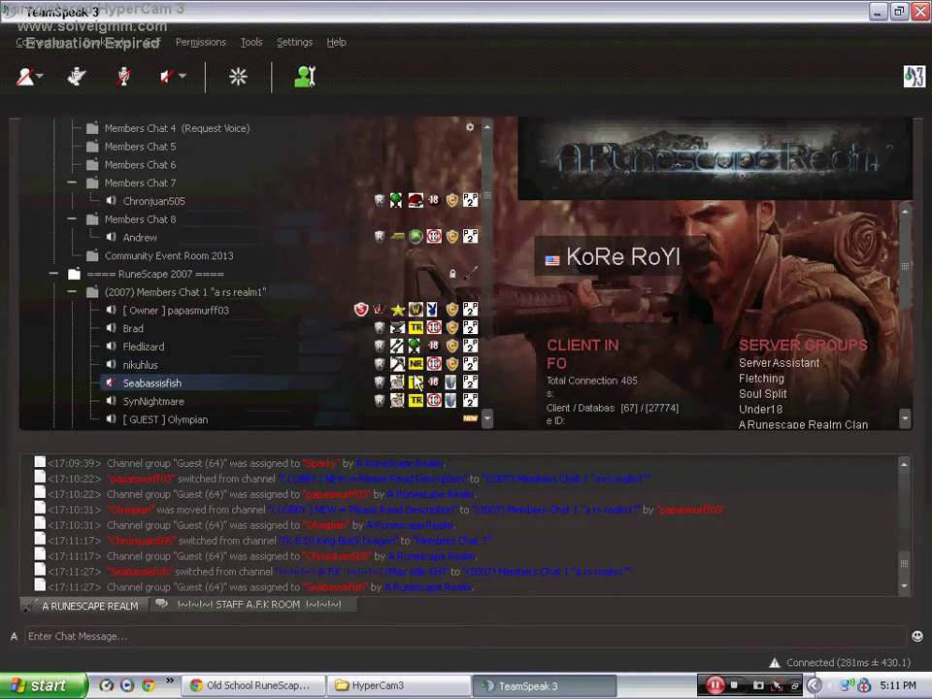
{"action": "scroll", "coordinate": [327, 353], "scroll_direction": "down", "scroll_amount": 15}
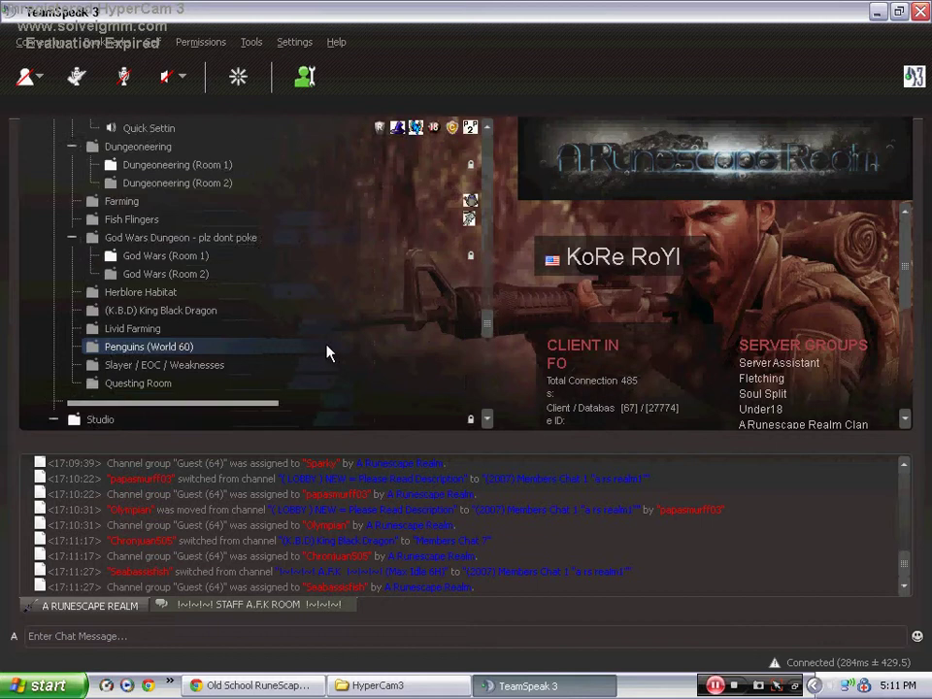
{"action": "scroll", "coordinate": [327, 353], "scroll_direction": "down", "scroll_amount": 2}
{"action": "scroll", "coordinate": [324, 353], "scroll_direction": "up", "scroll_amount": 6}
{"action": "scroll", "coordinate": [324, 354], "scroll_direction": "down", "scroll_amount": 15}
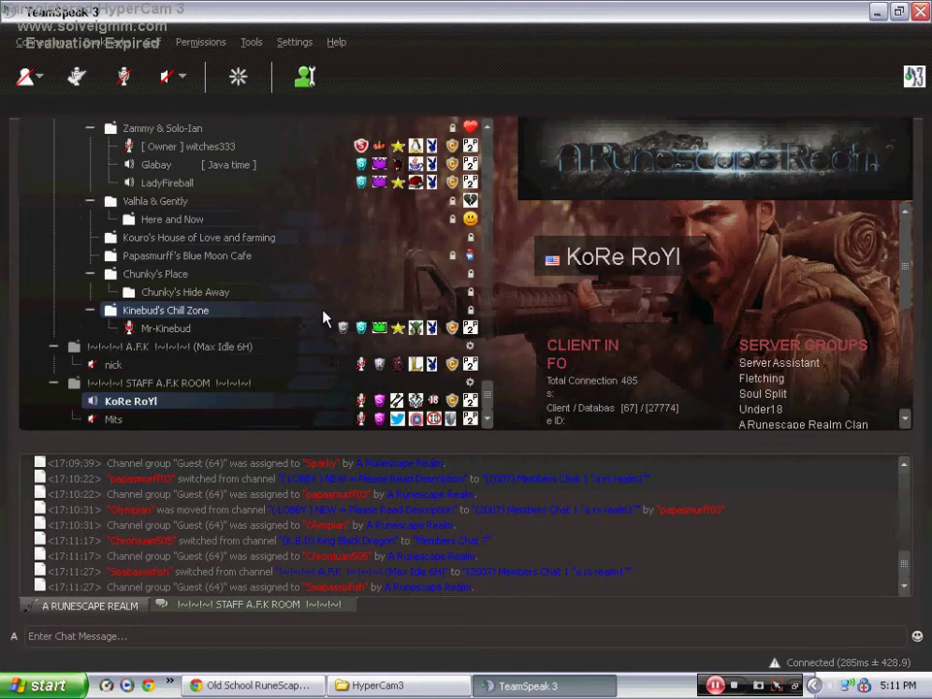
{"action": "left_click", "coordinate": [163, 85]}
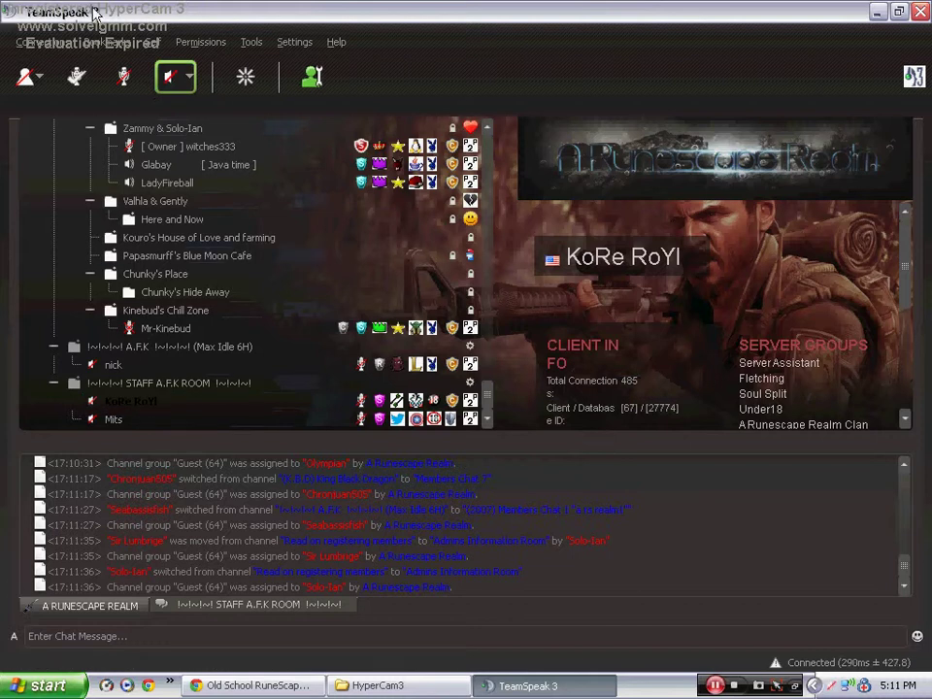
{"action": "left_click", "coordinate": [123, 80]}
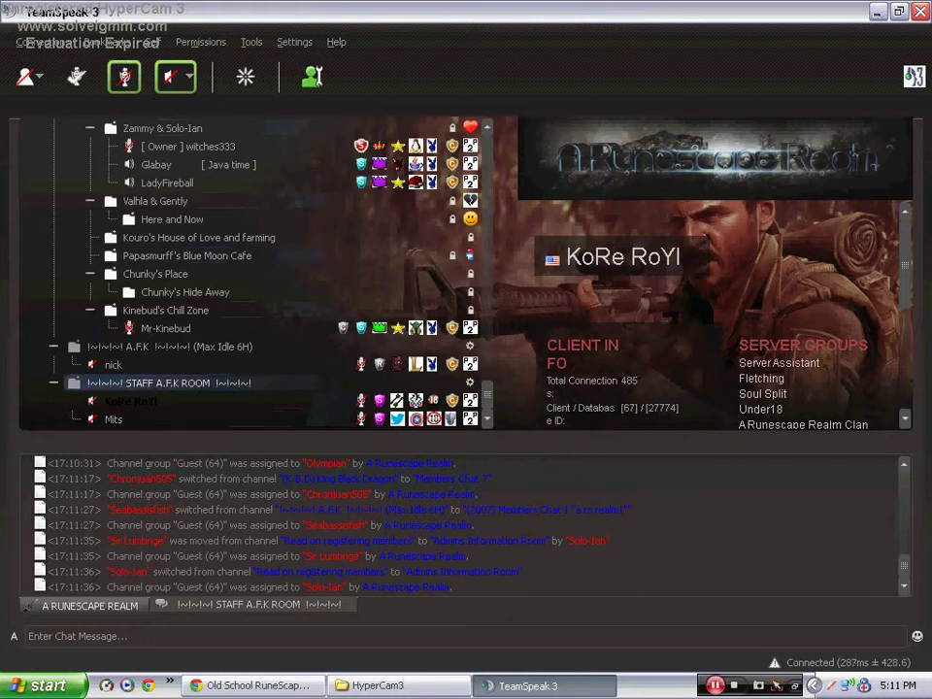
Append "move when rdy" to your own nickname in the STAFF A.F.K ROOM channel.
{"action": "double_click", "coordinate": [174, 404]}
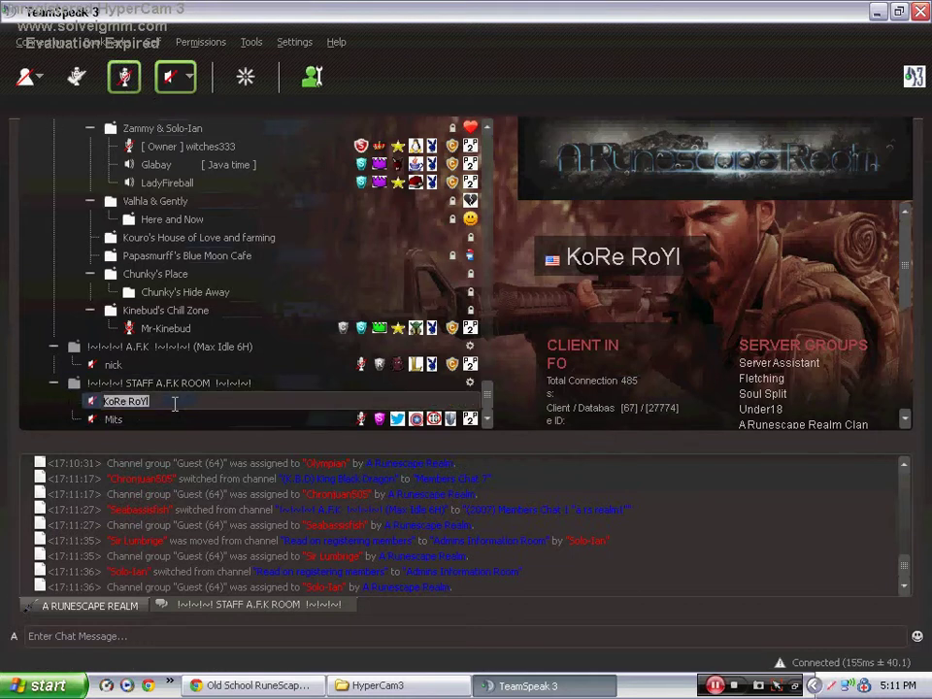
{"action": "left_click", "coordinate": [175, 405]}
{"action": "type", "text": "move w"}
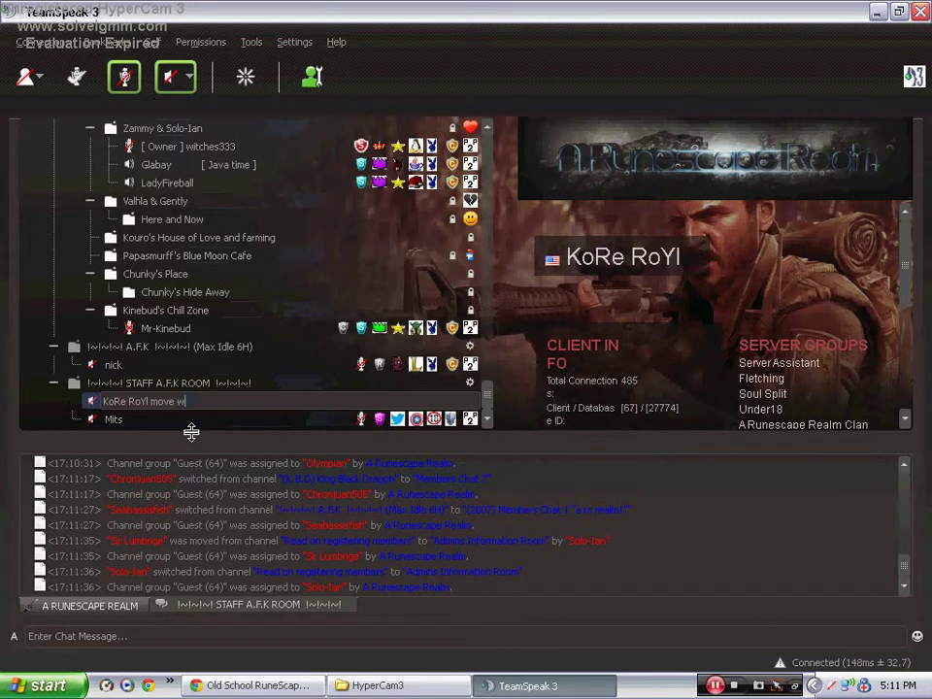
{"action": "type", "text": "hen rdy"}
{"action": "key", "text": "Return"}
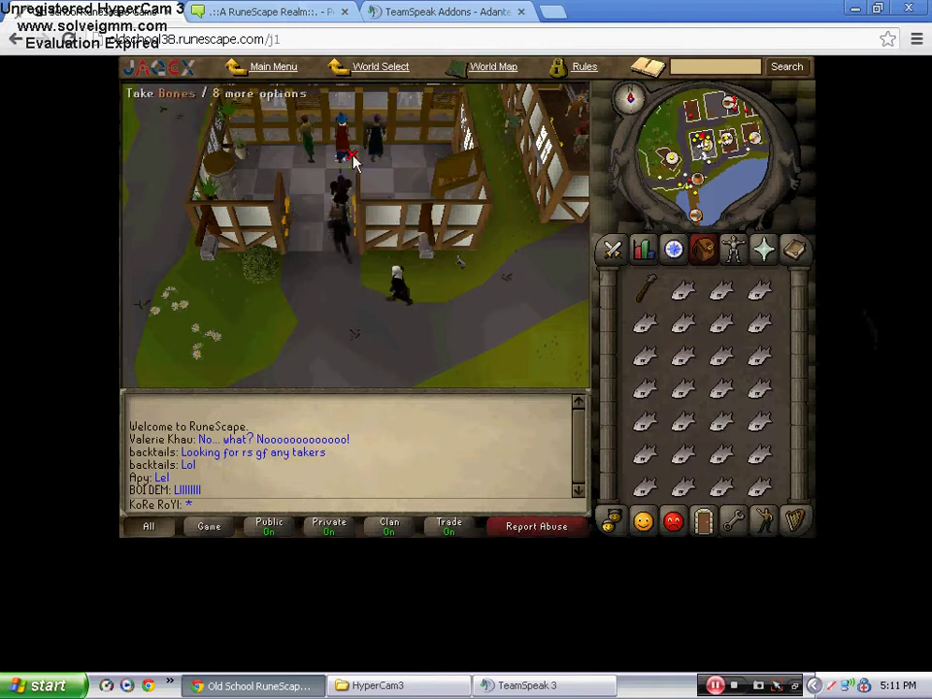
Switch back to the browser, deposit all the carried fish in the RuneScape bank and close the A RuneScape Realm page.
{"action": "left_click", "coordinate": [233, 10]}
{"action": "left_click", "coordinate": [136, 10]}
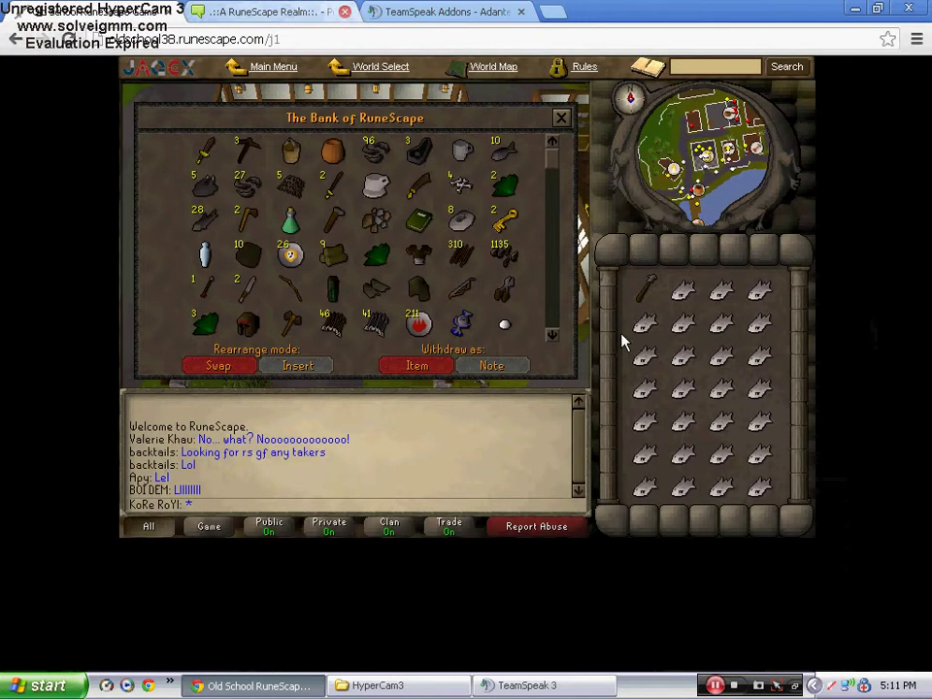
{"action": "right_click", "coordinate": [678, 318]}
{"action": "left_click", "coordinate": [670, 378]}
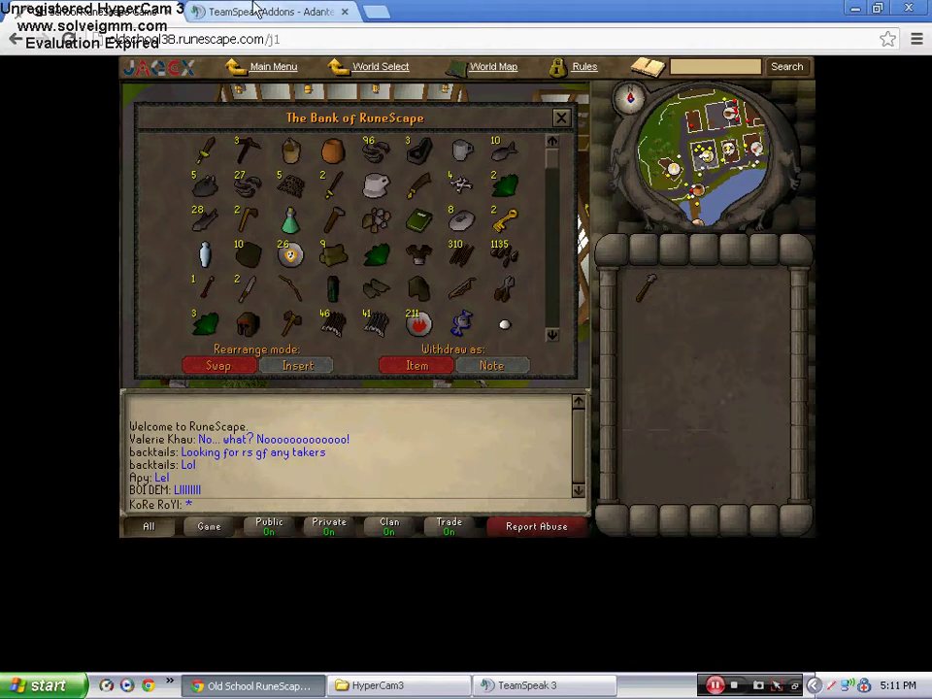
Go to the TeamSpeak Addons page and open the Themes category under Skins.
{"action": "left_click", "coordinate": [256, 11]}
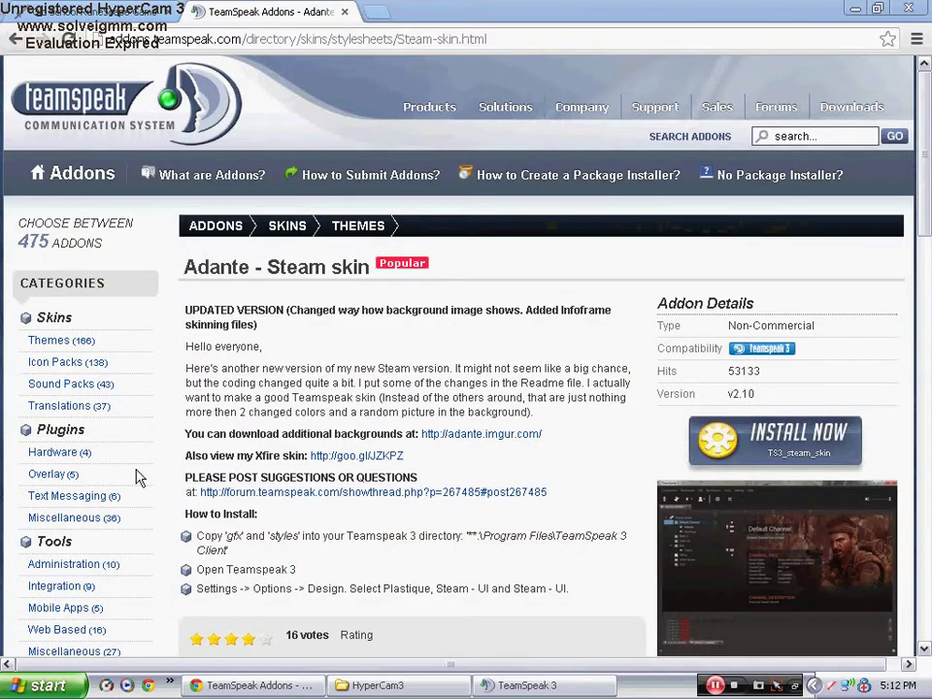
{"action": "mouse_move", "coordinate": [929, 221]}
{"action": "left_mouse_down"}
{"action": "mouse_move", "coordinate": [930, 303]}
{"action": "mouse_move", "coordinate": [921, 231]}
{"action": "left_mouse_up"}
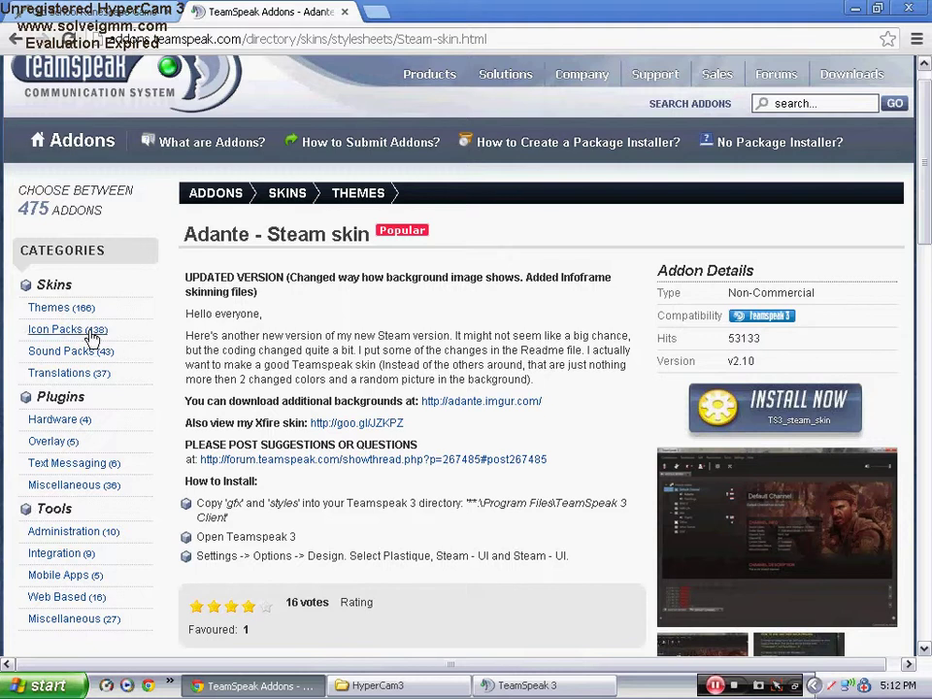
{"action": "left_click", "coordinate": [60, 311]}
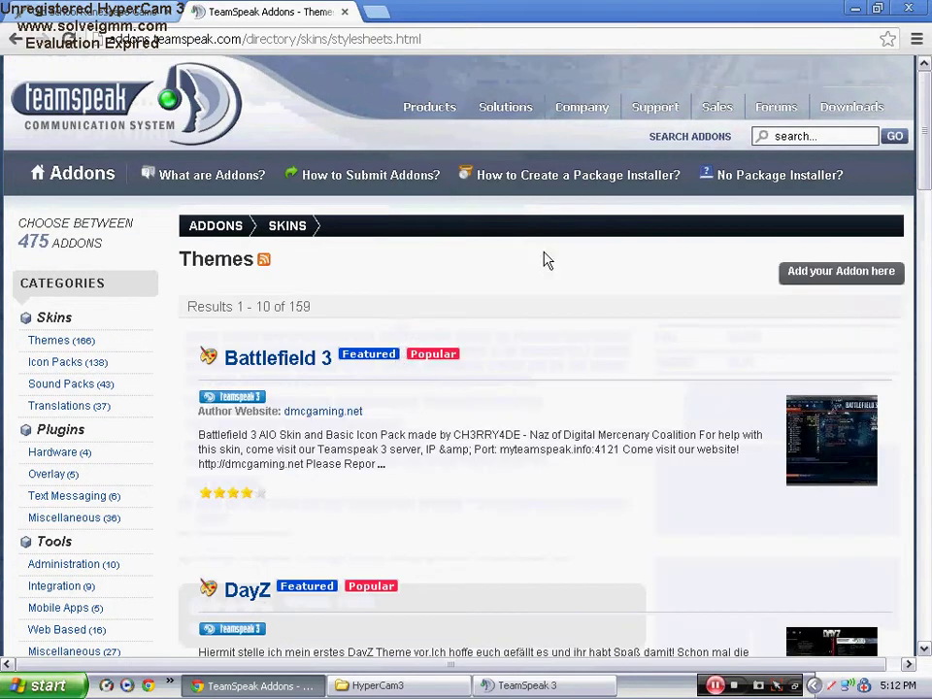
Browse the themes listing through to its second page and open the Adante - CoD - Black OPS skin.
{"action": "scroll", "coordinate": [594, 428], "scroll_direction": "down", "scroll_amount": 10}
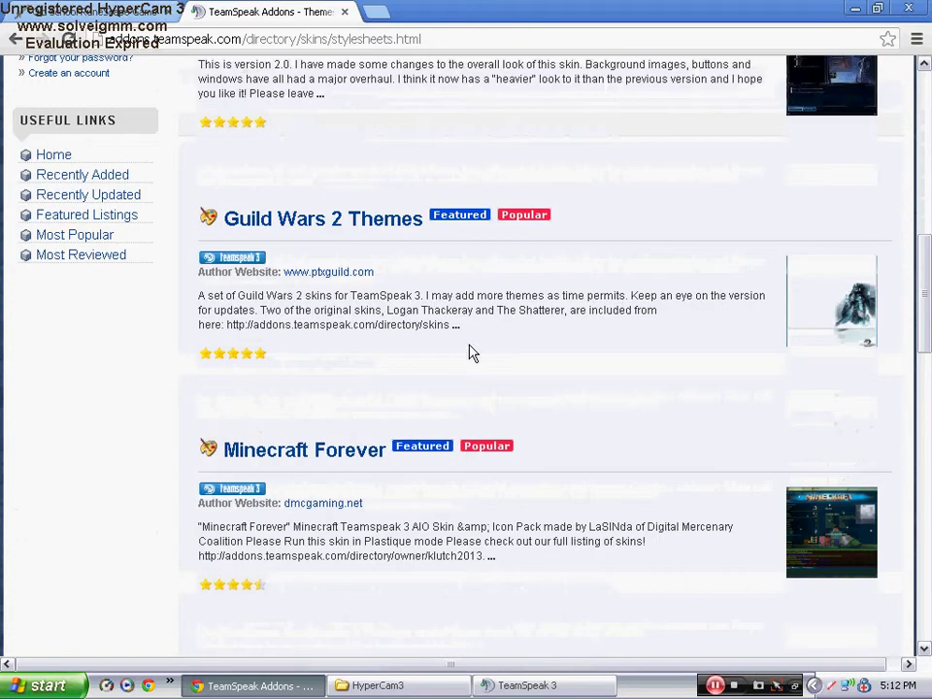
{"action": "scroll", "coordinate": [469, 351], "scroll_direction": "down", "scroll_amount": 8}
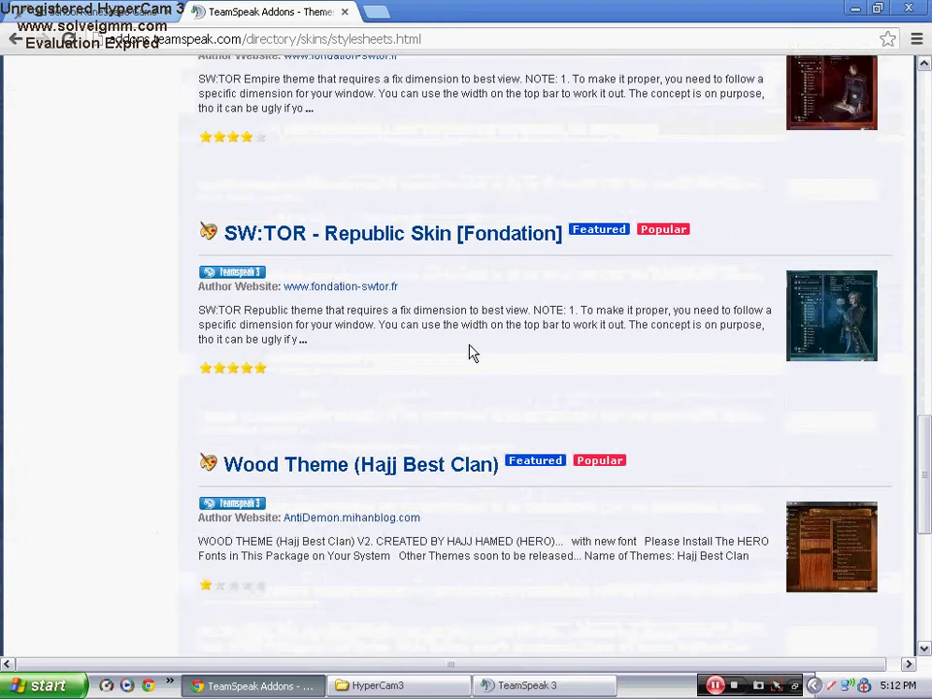
{"action": "scroll", "coordinate": [469, 351], "scroll_direction": "down", "scroll_amount": 4}
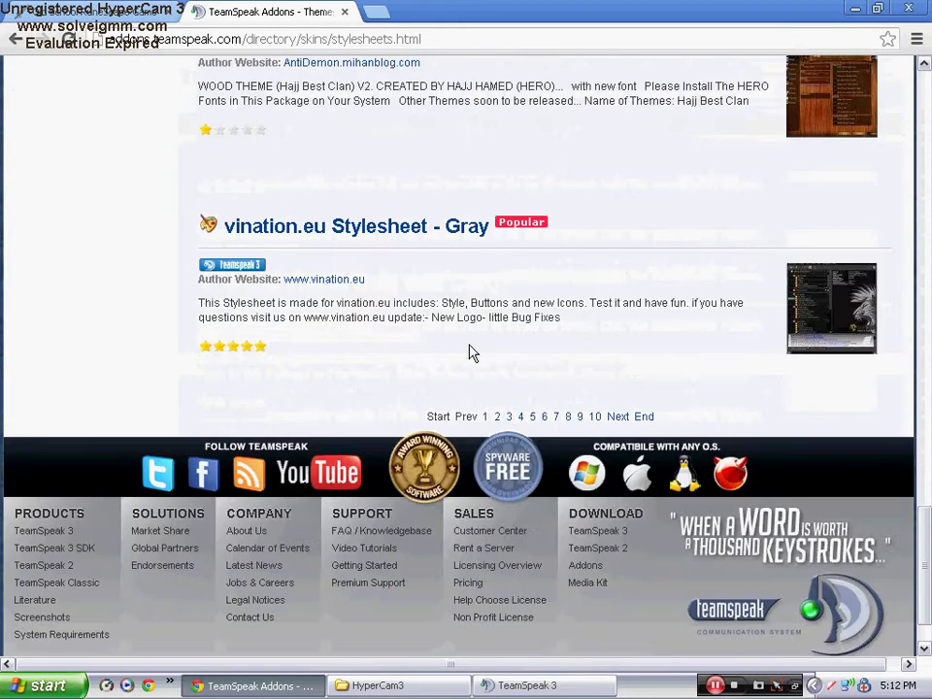
{"action": "left_click", "coordinate": [622, 417]}
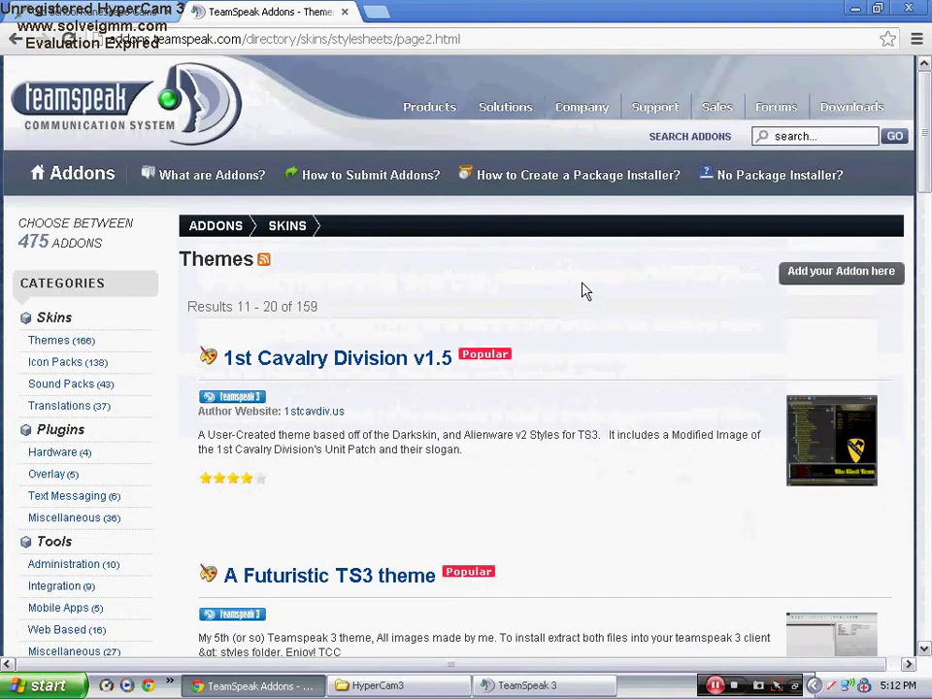
{"action": "scroll", "coordinate": [493, 626], "scroll_direction": "down", "scroll_amount": 5}
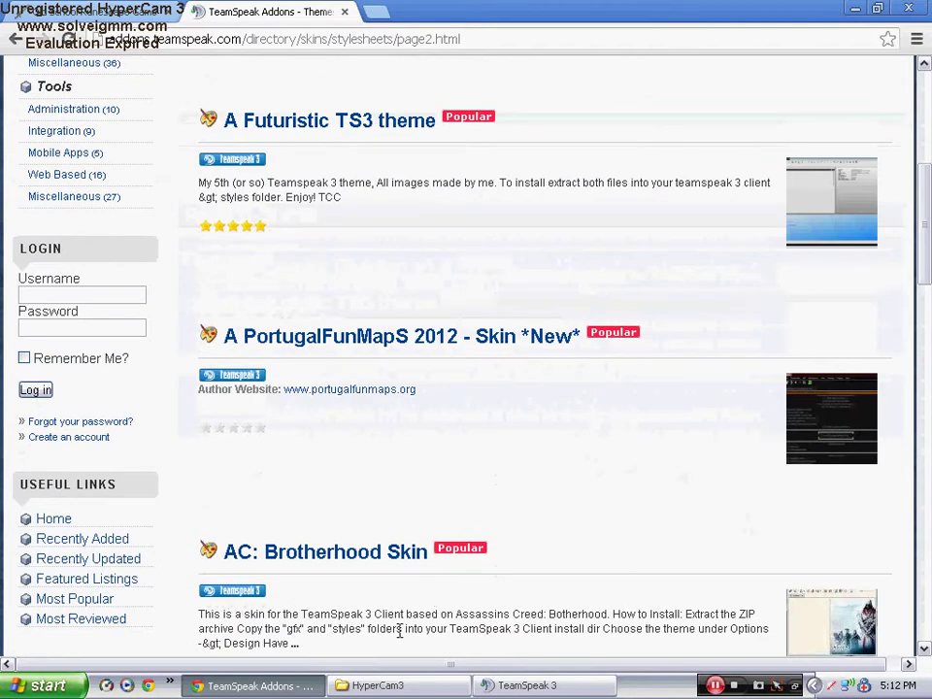
{"action": "scroll", "coordinate": [422, 583], "scroll_direction": "down", "scroll_amount": 11}
{"action": "scroll", "coordinate": [422, 582], "scroll_direction": "up", "scroll_amount": 2}
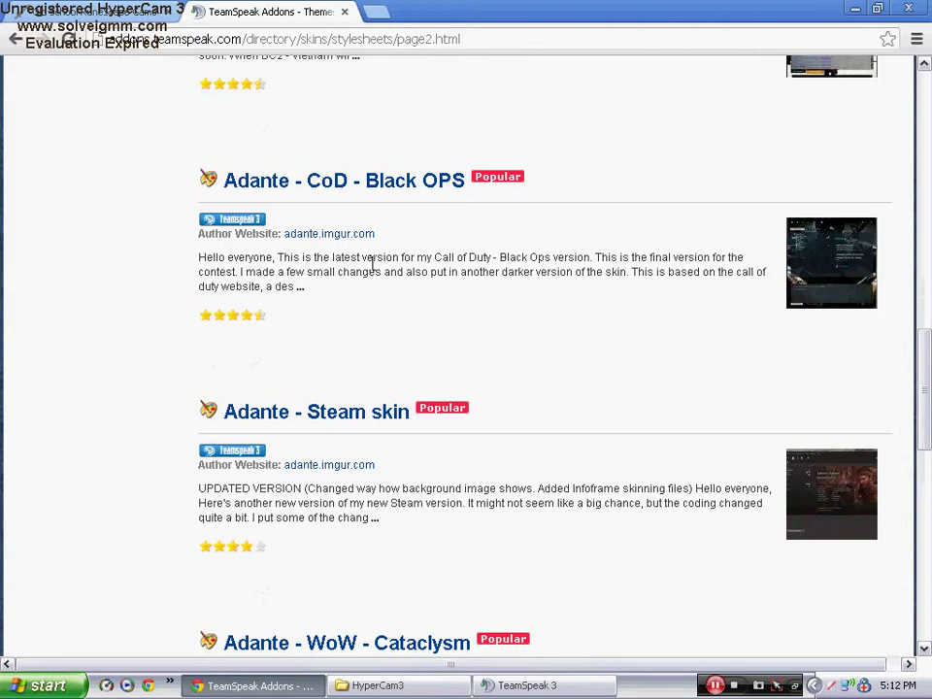
{"action": "left_click", "coordinate": [301, 181]}
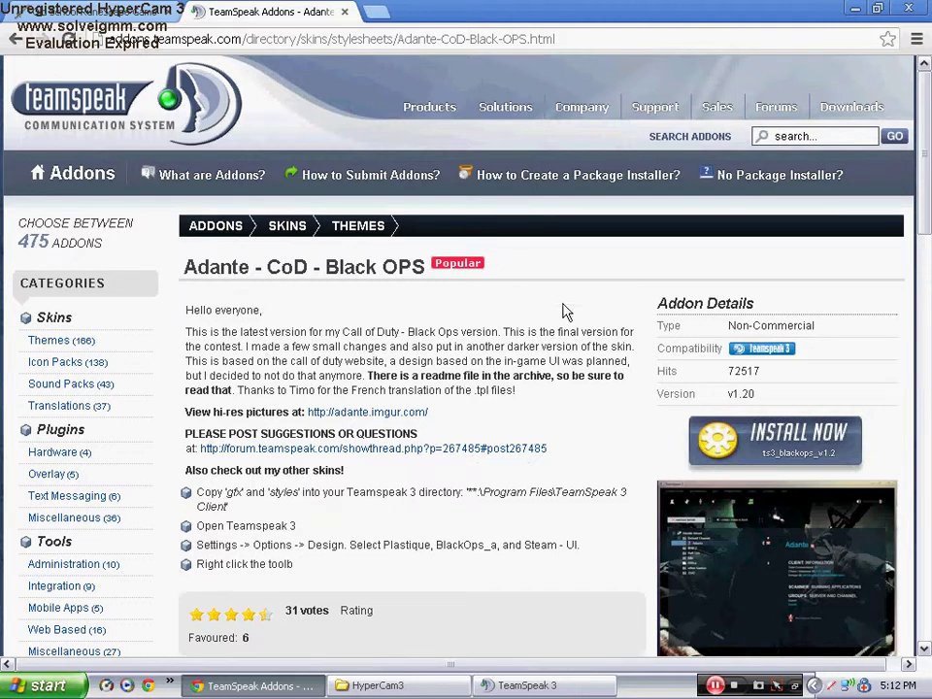
Download the ts3_blackops_v1.2 style and open its TeamSpeak Add-On installer.
{"action": "scroll", "coordinate": [565, 312], "scroll_direction": "down", "scroll_amount": 3}
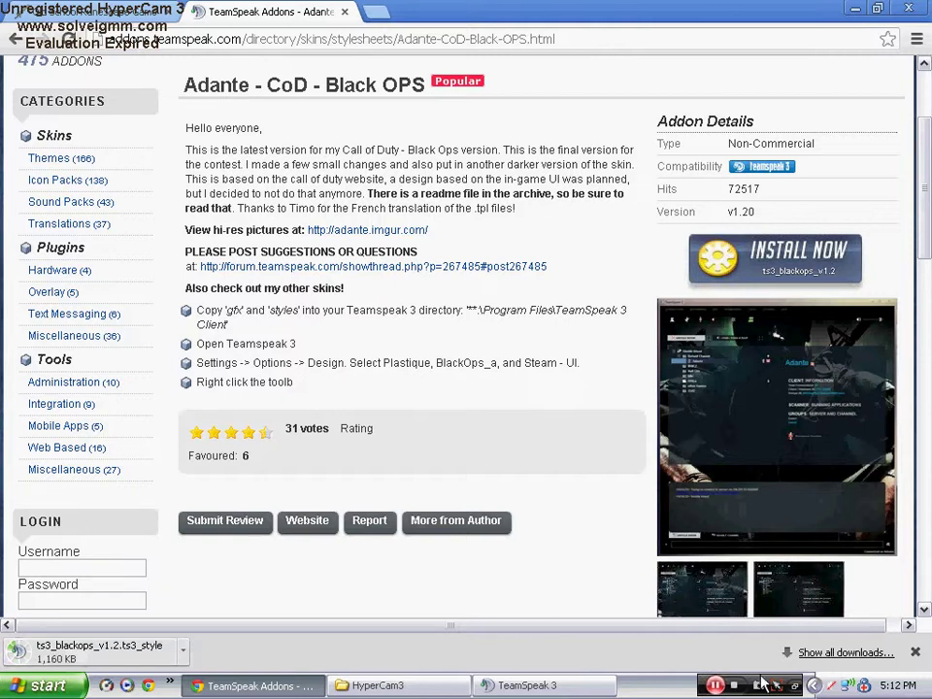
{"action": "left_click", "coordinate": [102, 665]}
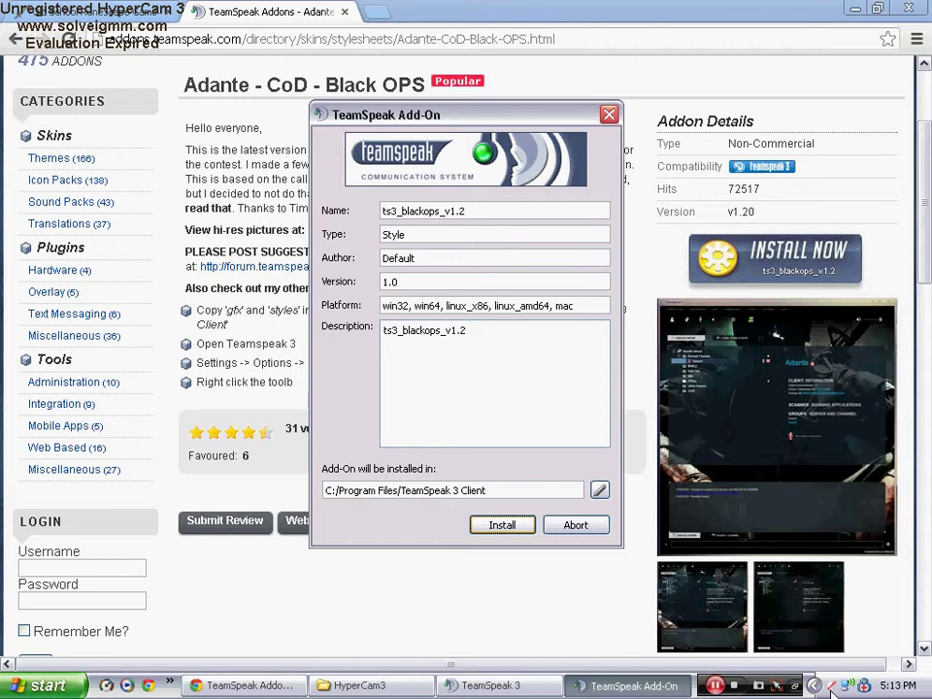
{"action": "left_click", "coordinate": [419, 359]}
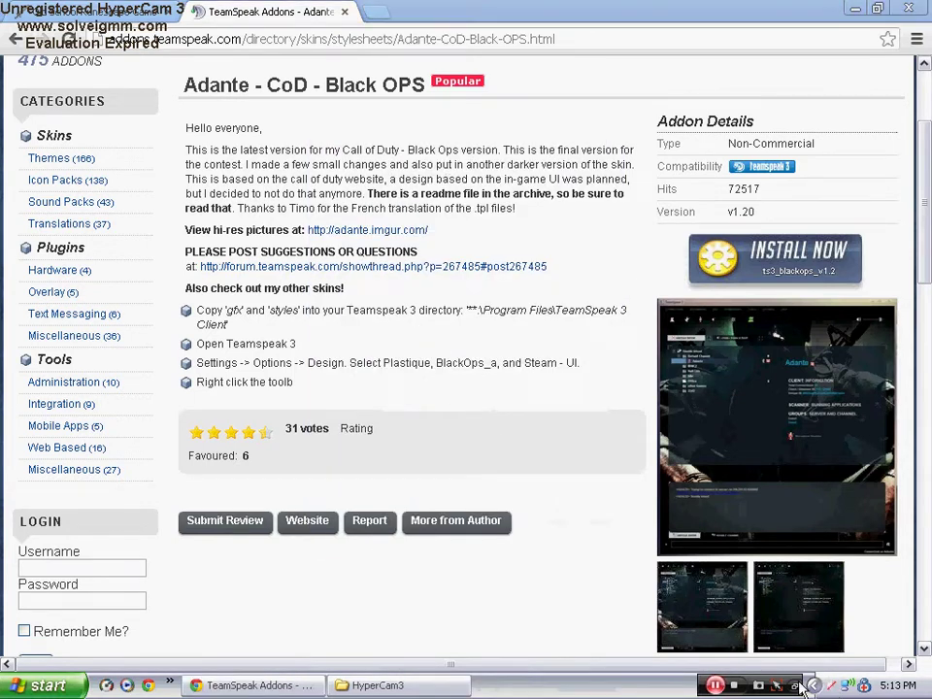
Quit the running TeamSpeak 3 client.
{"action": "right_click", "coordinate": [832, 683]}
{"action": "left_click", "coordinate": [780, 673]}
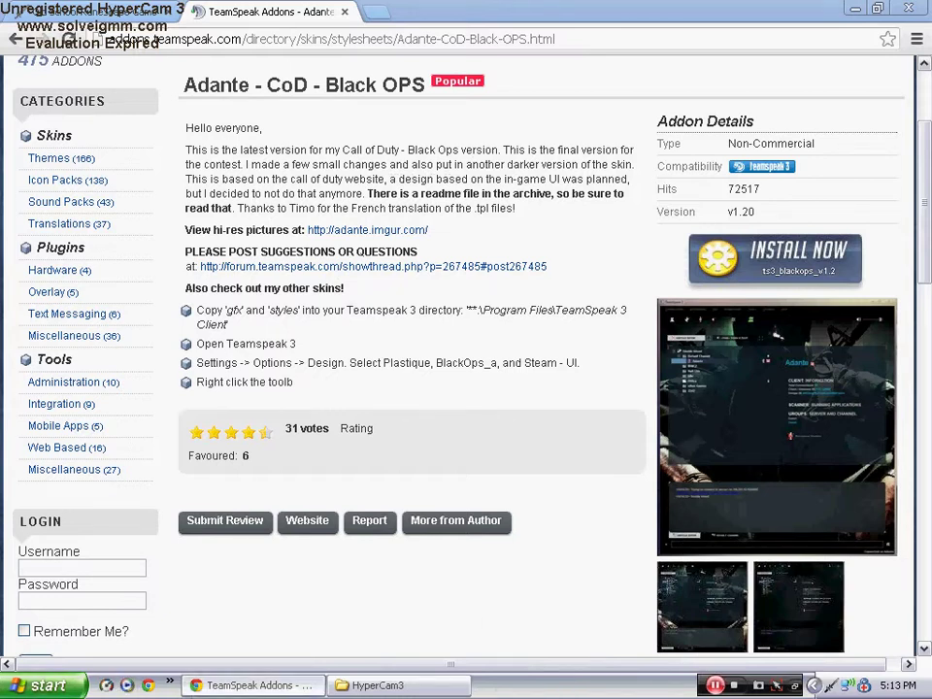
{"action": "left_click", "coordinate": [275, 695]}
{"action": "left_click", "coordinate": [388, 691]}
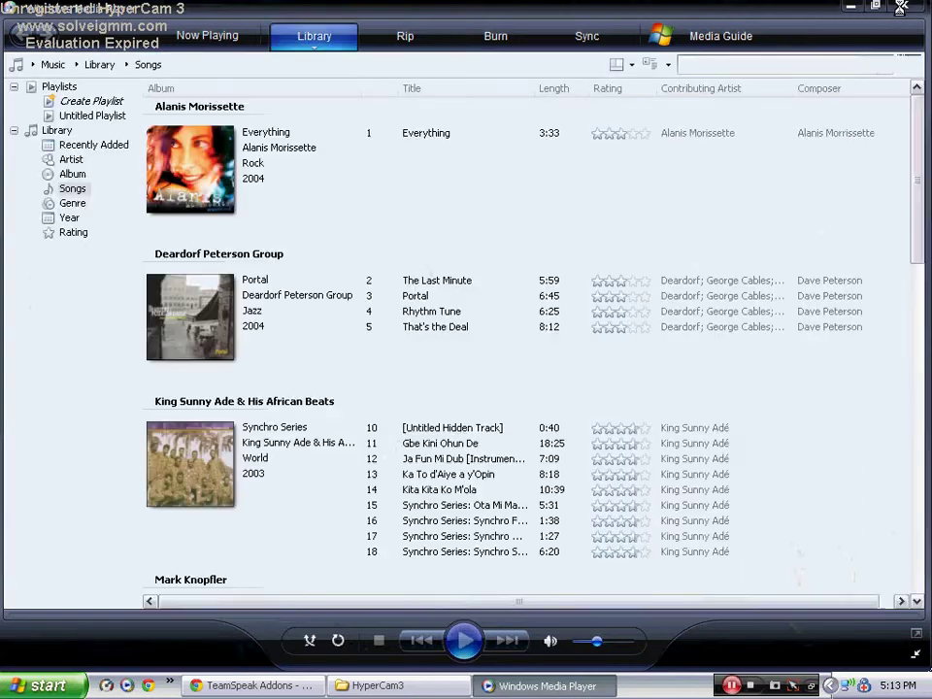
{"action": "left_click", "coordinate": [900, 7]}
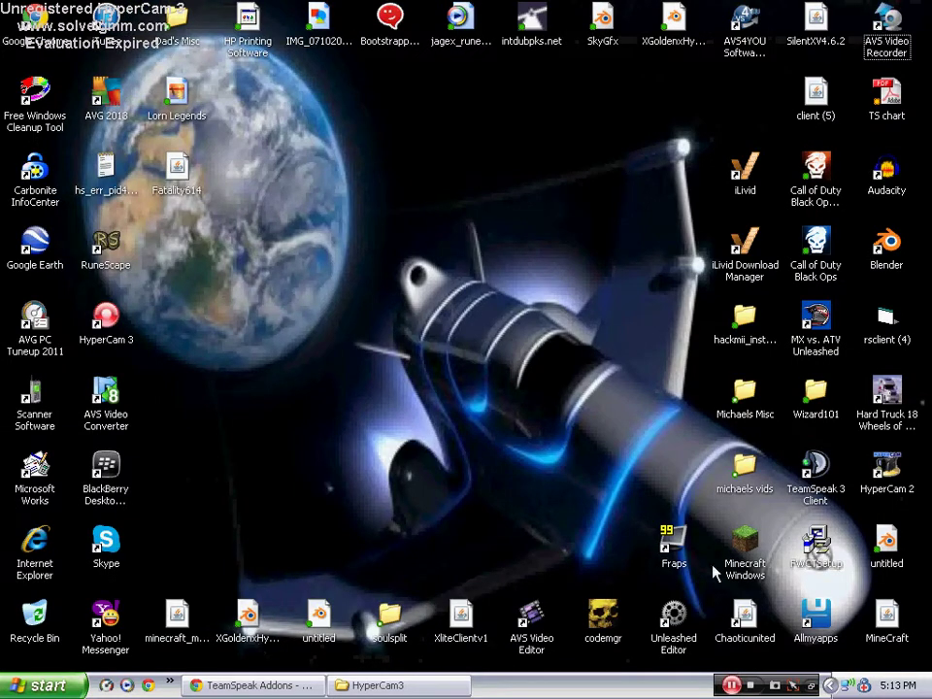
Start the TeamSpeak 3 client from the desktop and apply the Steam - UI theme in its Design options.
{"action": "left_click", "coordinate": [817, 469]}
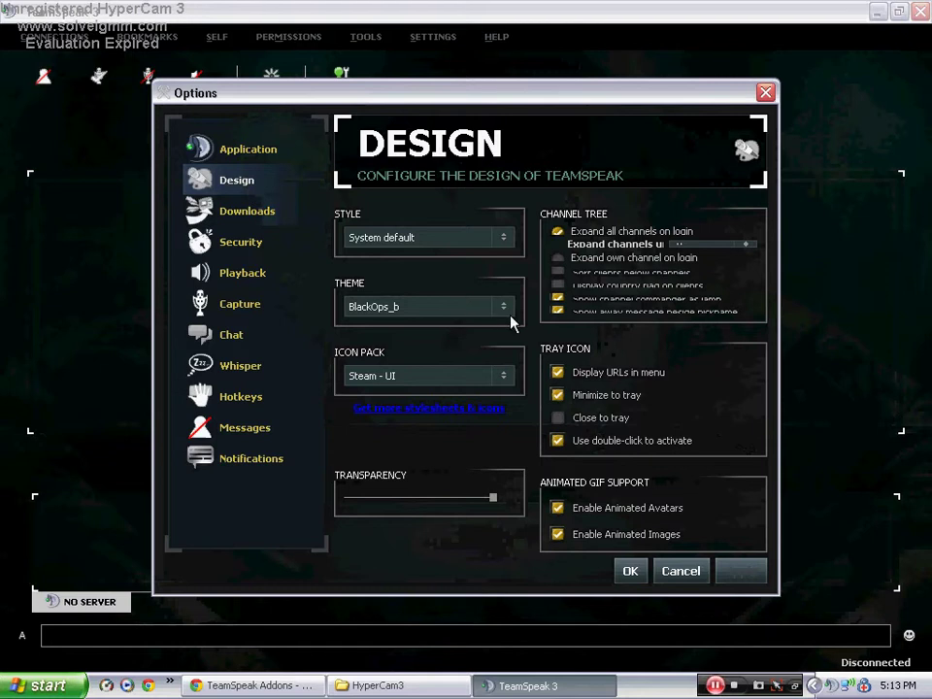
{"action": "left_click", "coordinate": [509, 309]}
{"action": "left_click", "coordinate": [434, 383]}
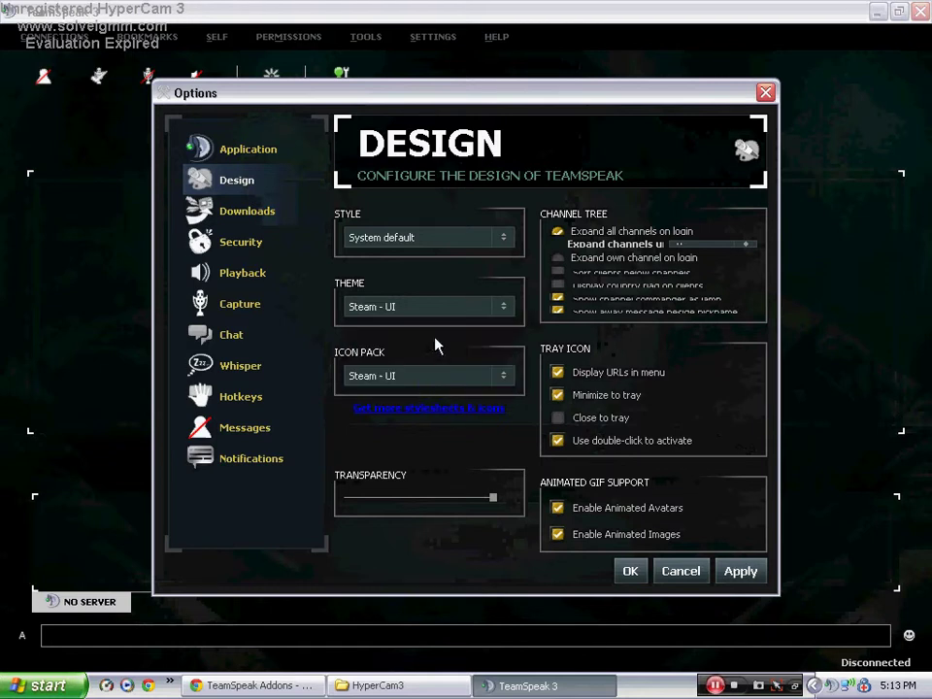
{"action": "left_click", "coordinate": [723, 573]}
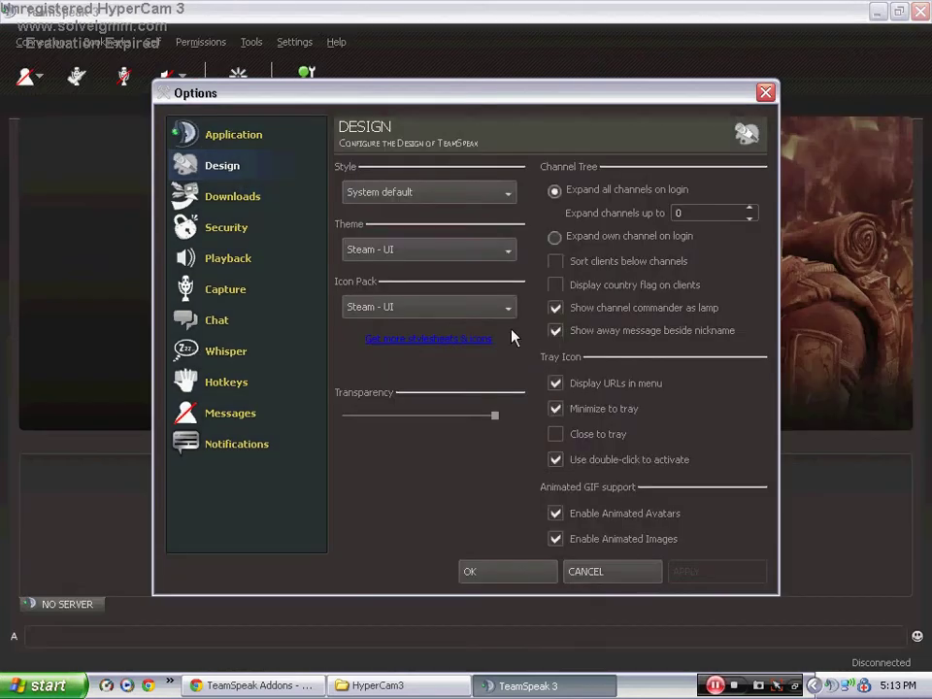
Look at the available icon packs and select the Black Ops 2 theme.
{"action": "left_click", "coordinate": [509, 307]}
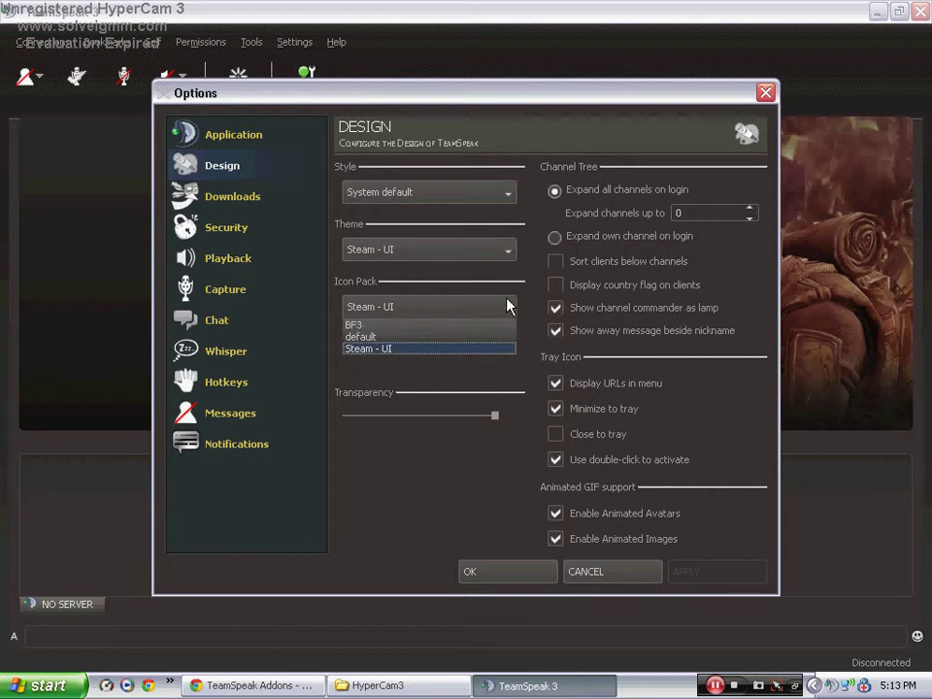
{"action": "left_click", "coordinate": [506, 249]}
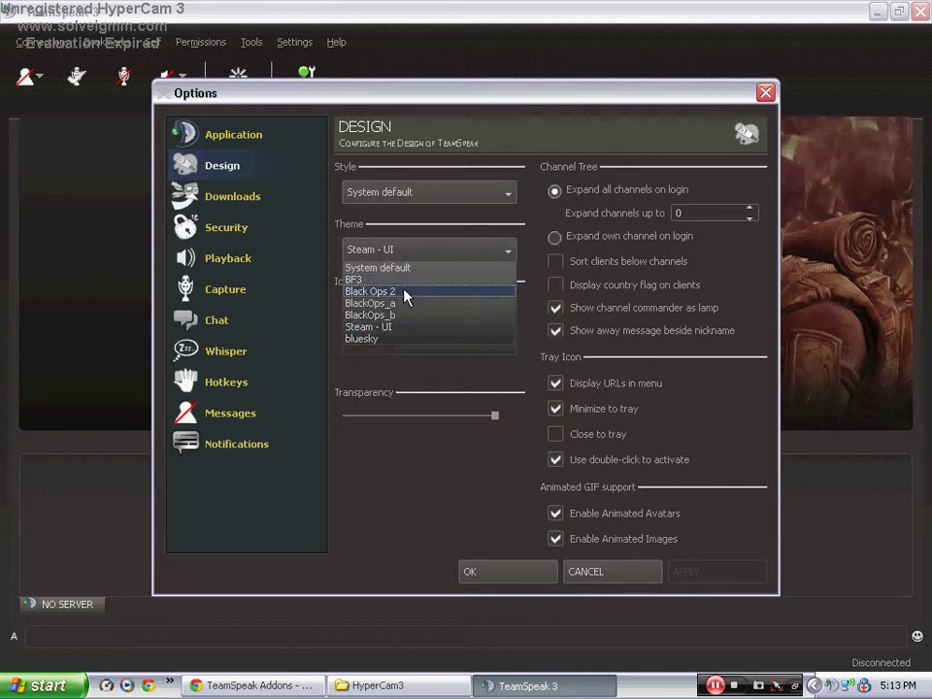
{"action": "left_click", "coordinate": [405, 292]}
Apply the bluesky theme and close the options.
{"action": "left_click", "coordinate": [506, 249]}
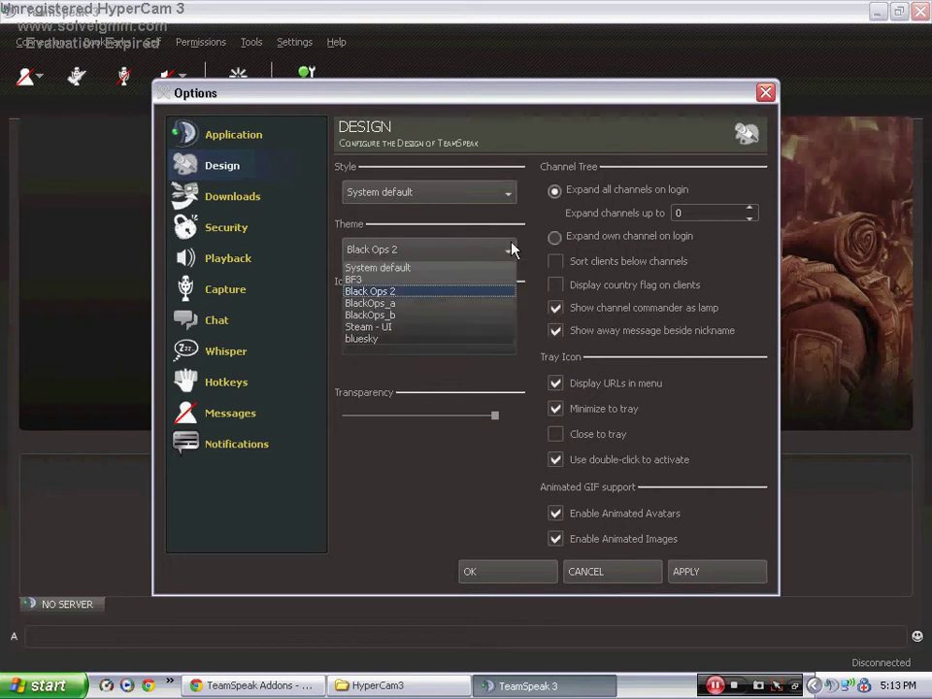
{"action": "left_click", "coordinate": [421, 339]}
{"action": "left_click", "coordinate": [717, 572]}
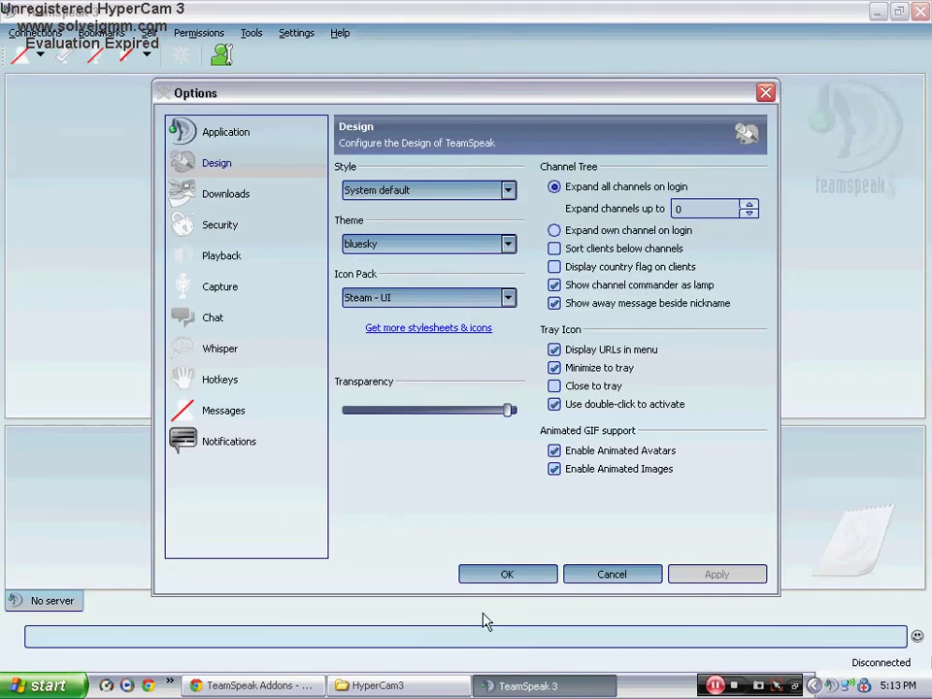
{"action": "left_click", "coordinate": [493, 575]}
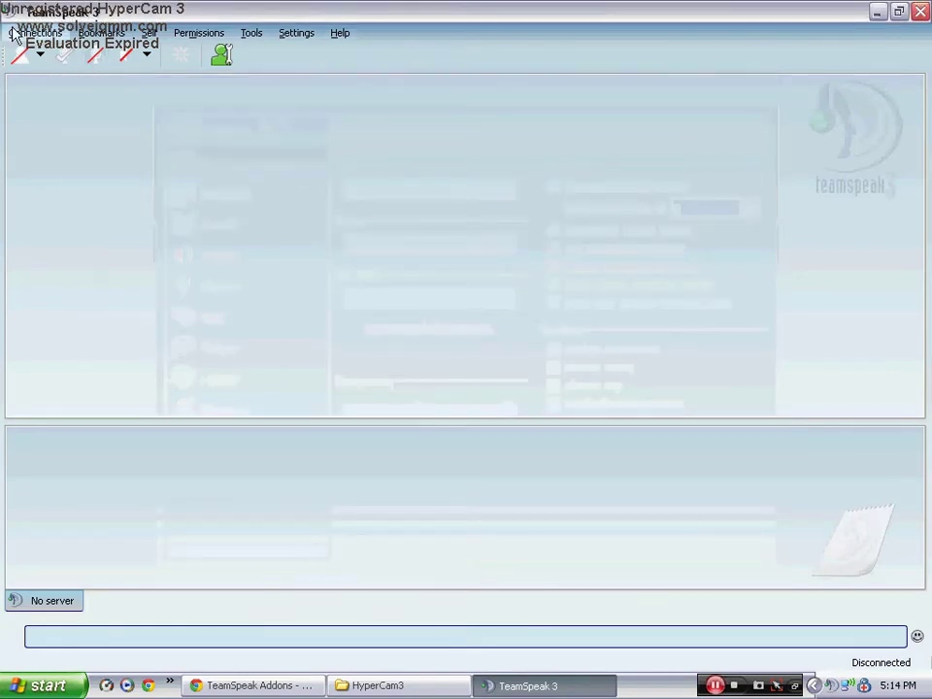